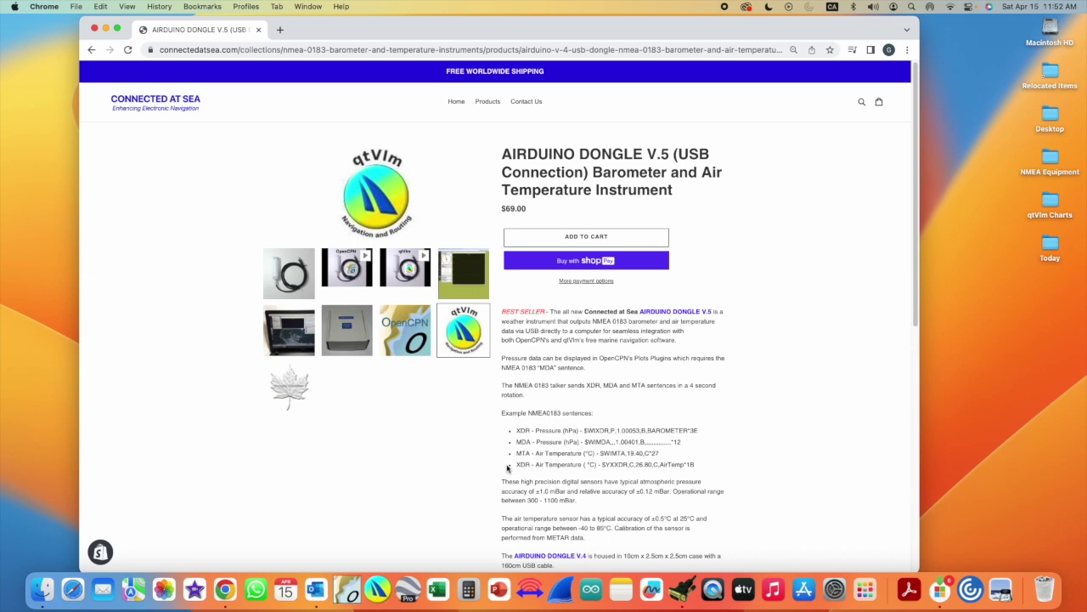
# Highlight the XDR air temperature example sentence on the product page and select the dongle's cable photo
pyautogui.moveTo(513, 465); pyautogui.dragTo(704, 469)
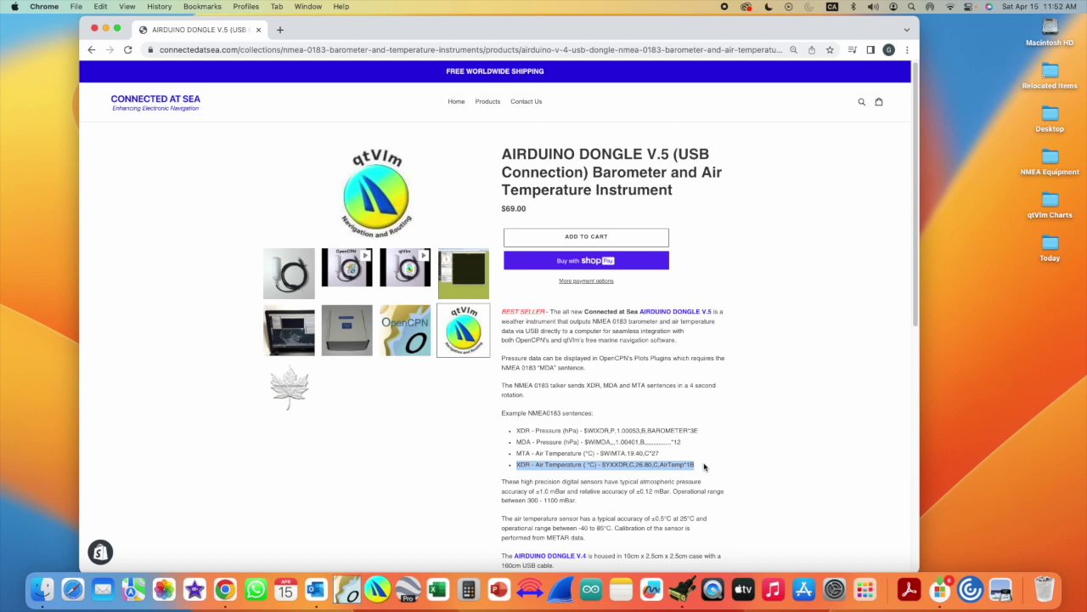
pyautogui.click(276, 293)
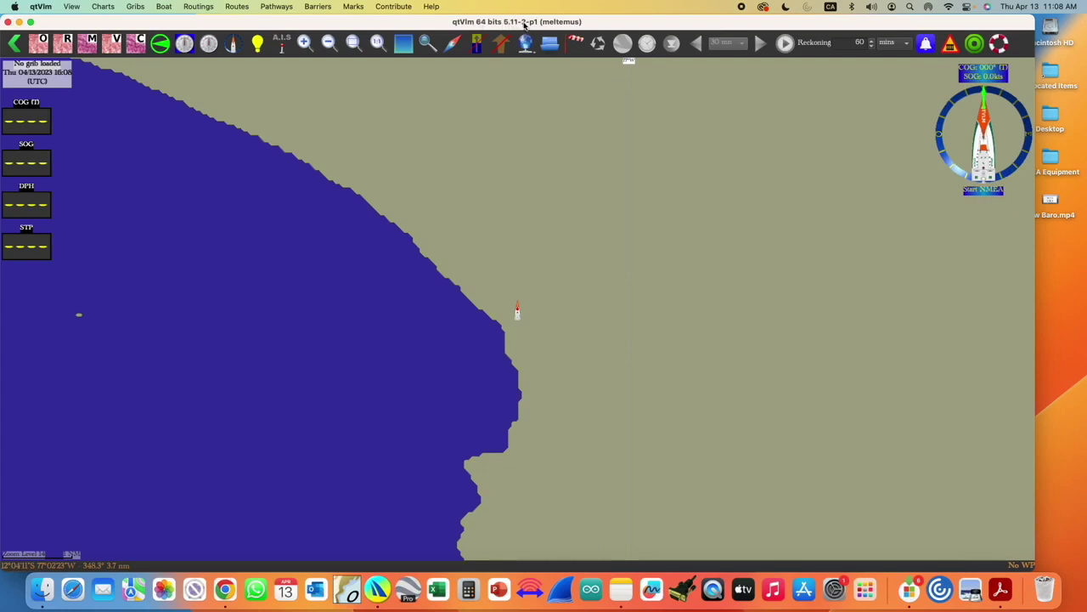
# Check the Mac's chip, memory and macOS version in its system information, and close the window
pyautogui.click(14, 8)
pyautogui.click(26, 25)
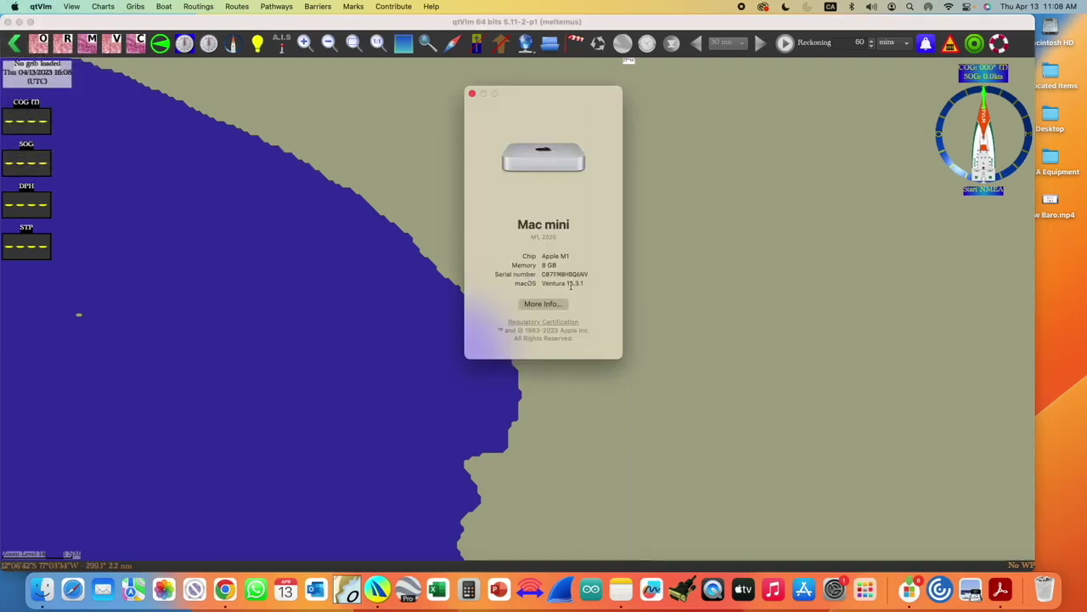
pyautogui.click(472, 94)
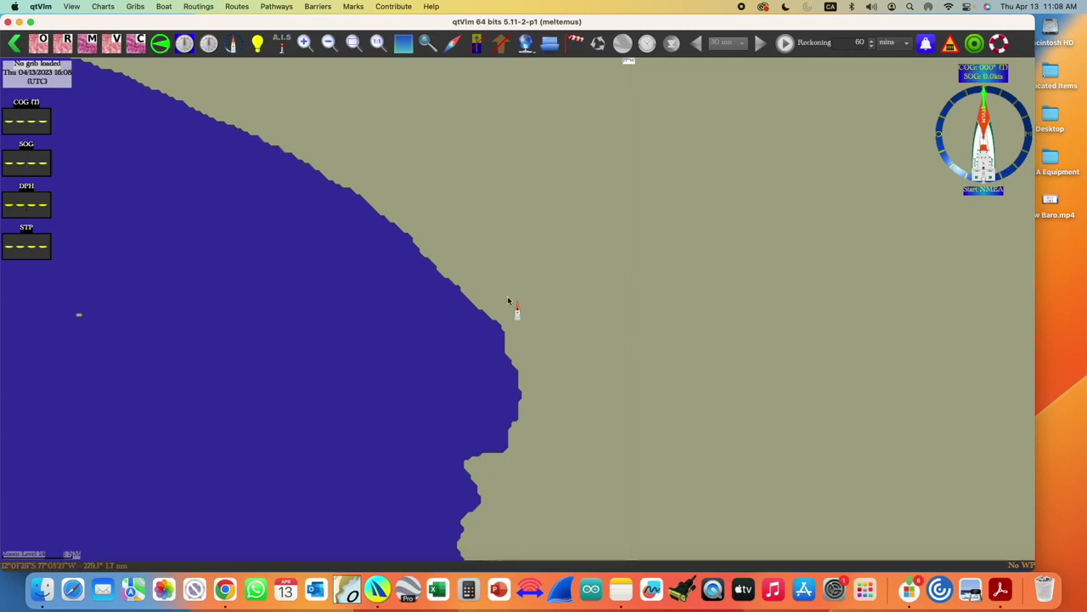
# Start NMEA reception and check the GPS status, moving the NMEA data window out of the way
pyautogui.click(983, 190)
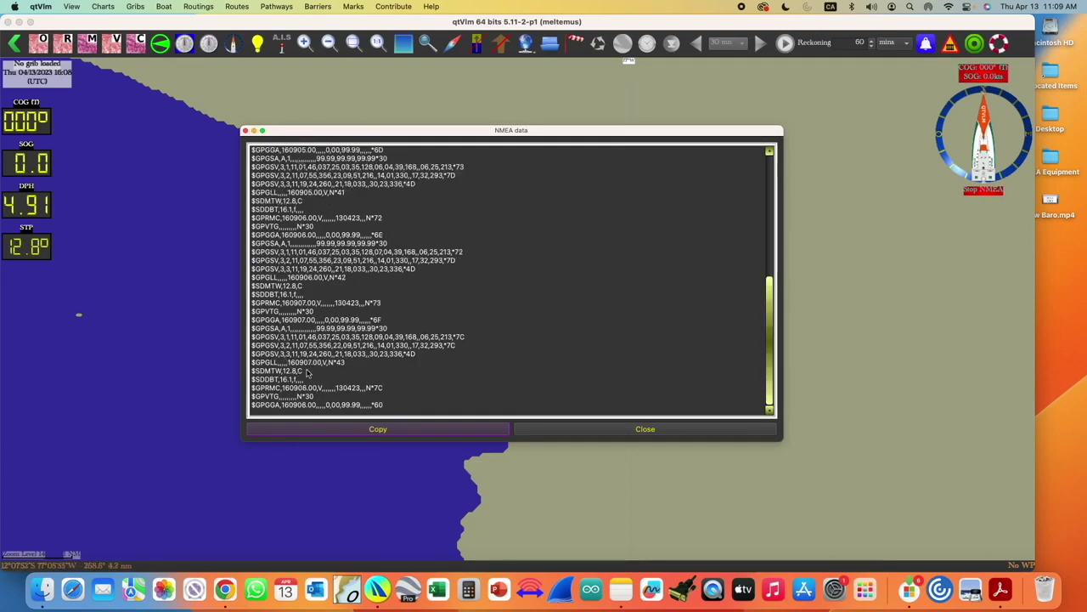
pyautogui.moveTo(463, 131); pyautogui.dragTo(563, 96)
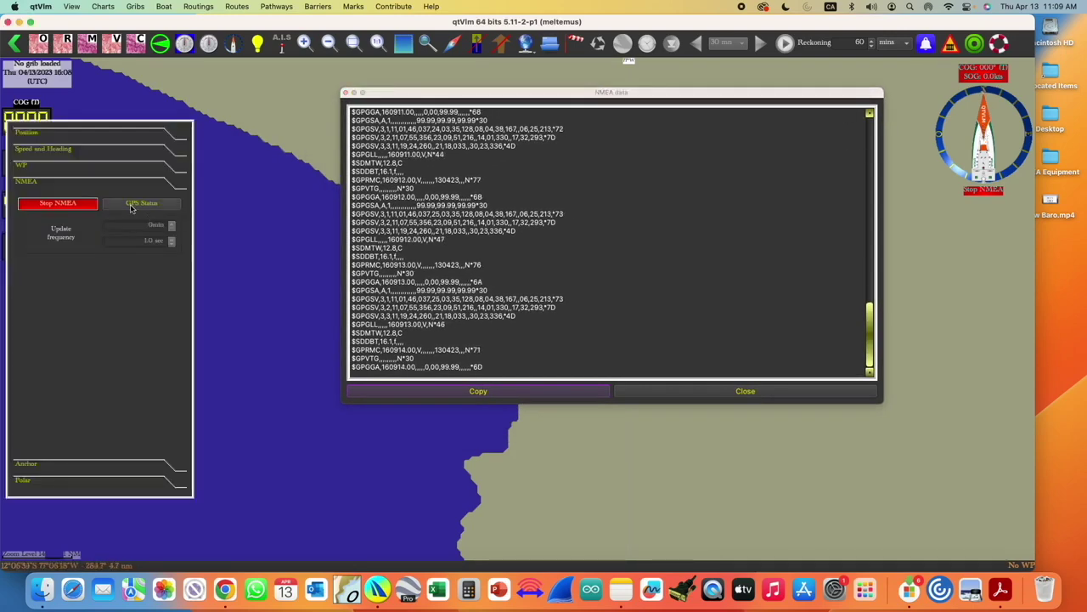
pyautogui.click(133, 207)
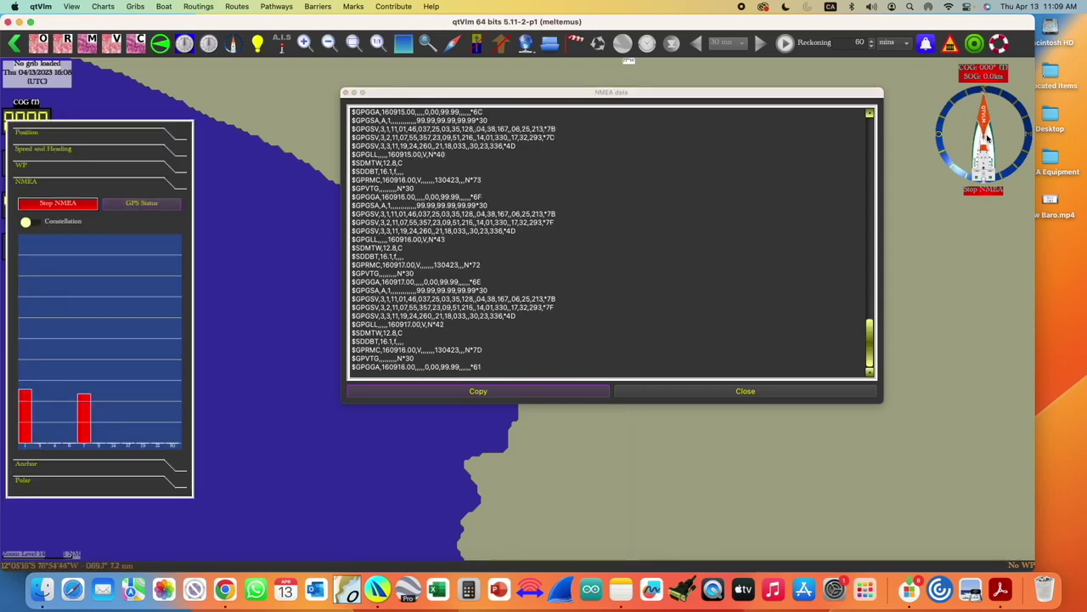
pyautogui.moveTo(685, 93); pyautogui.dragTo(582, 141)
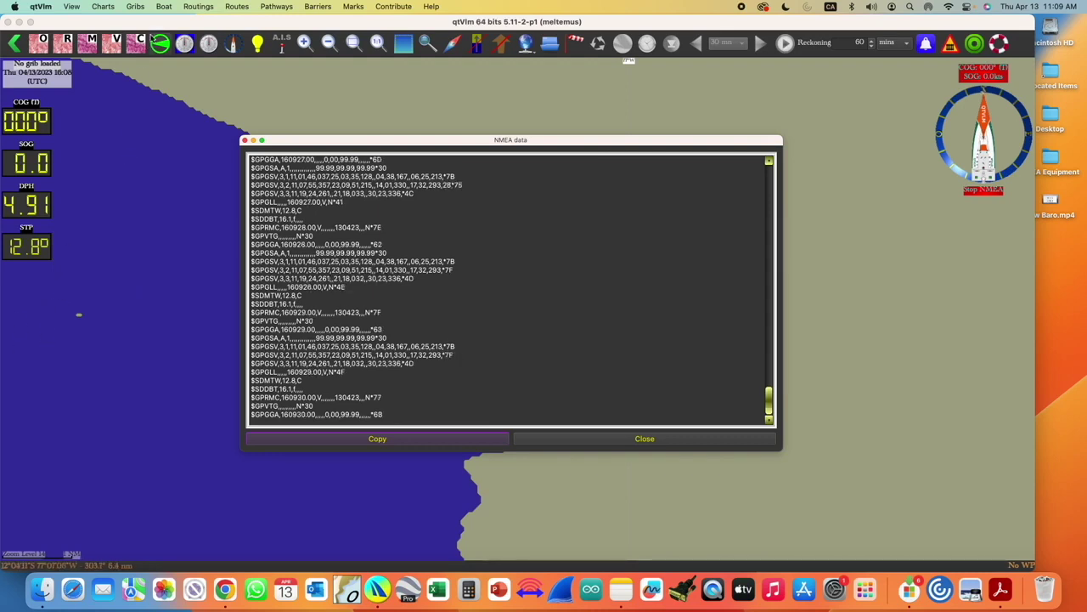
# In the boat's other settings, set depth to feet and temperature to °F, and enable the PRE and ATP instruments
pyautogui.click(163, 7)
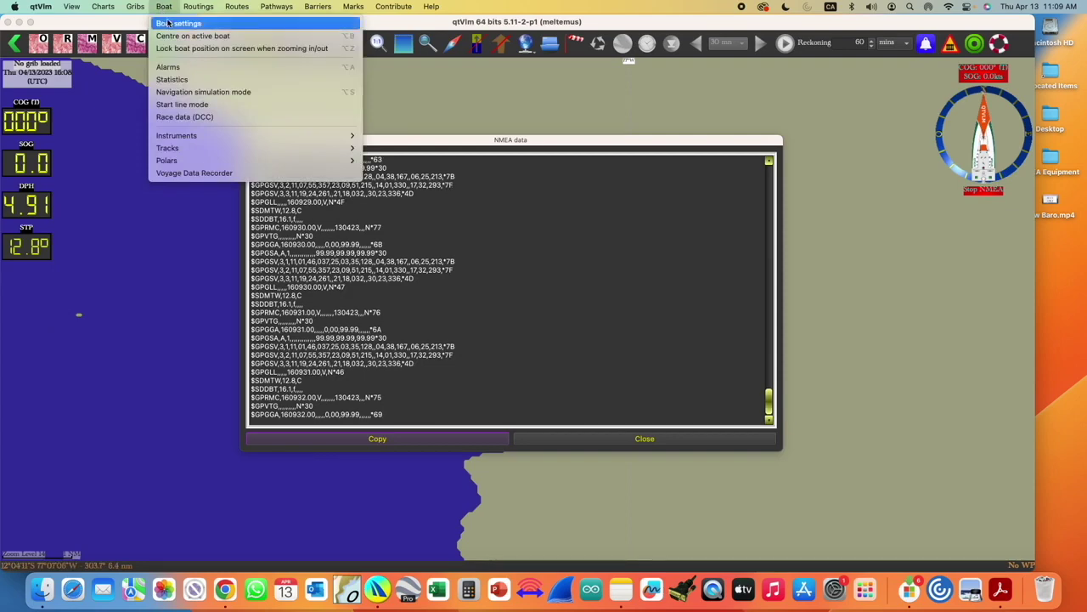
pyautogui.click(168, 23)
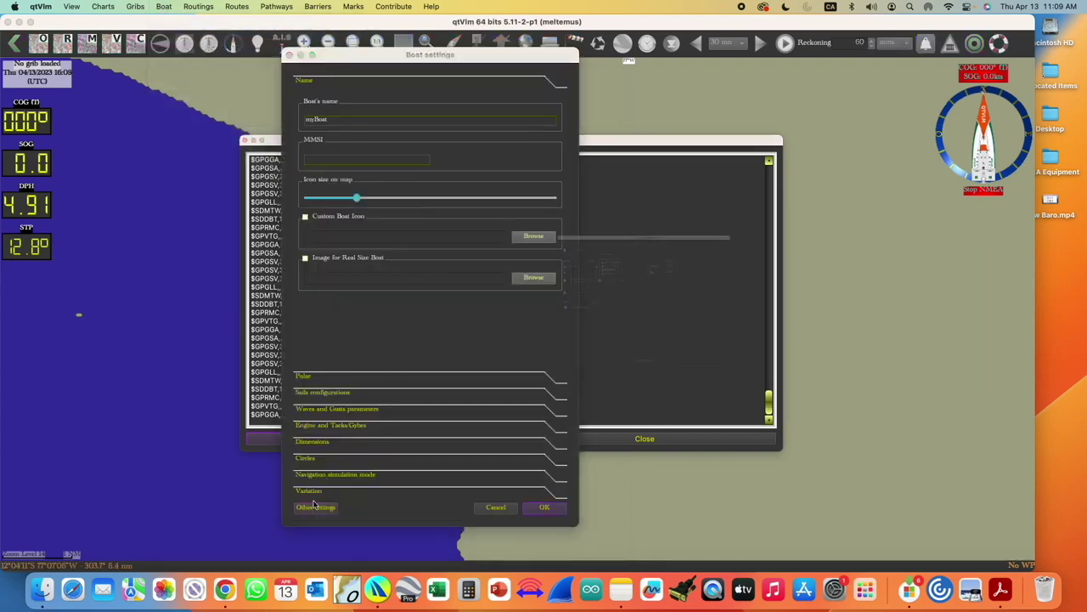
pyautogui.click(315, 506)
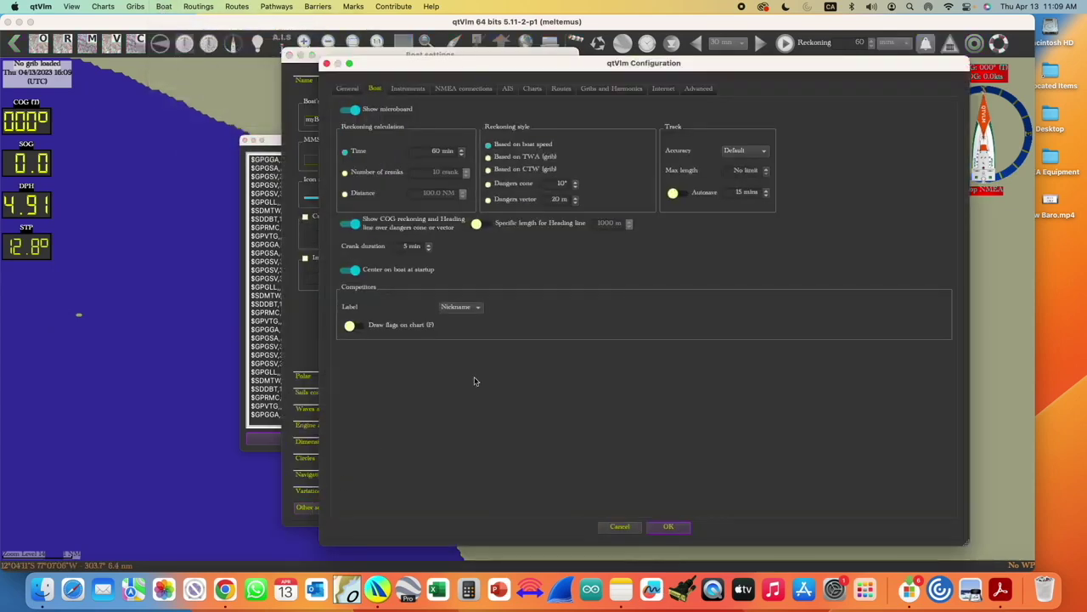
pyautogui.click(347, 90)
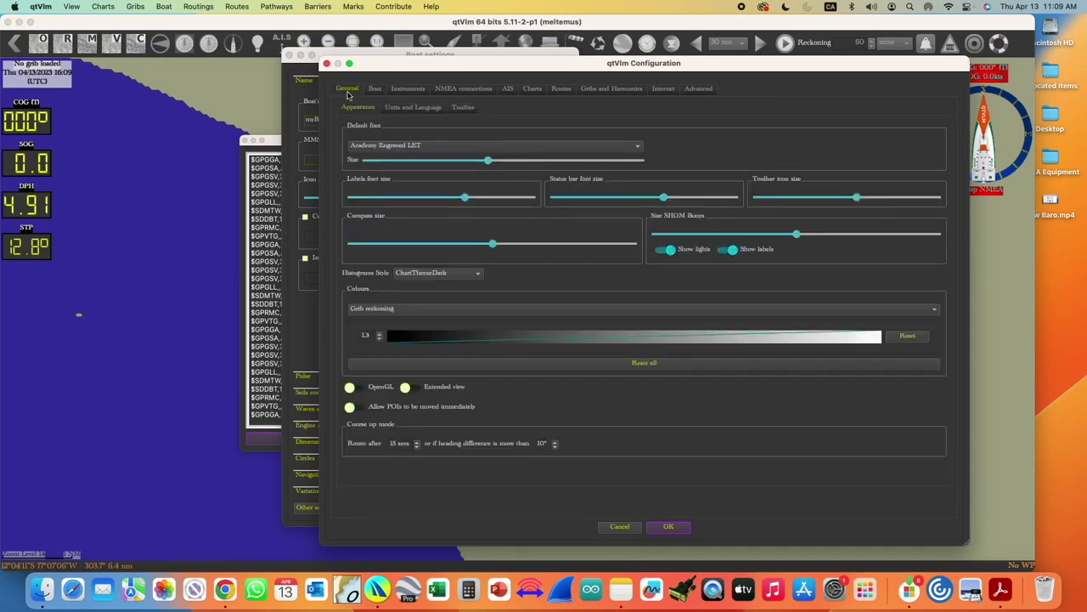
pyautogui.click(411, 108)
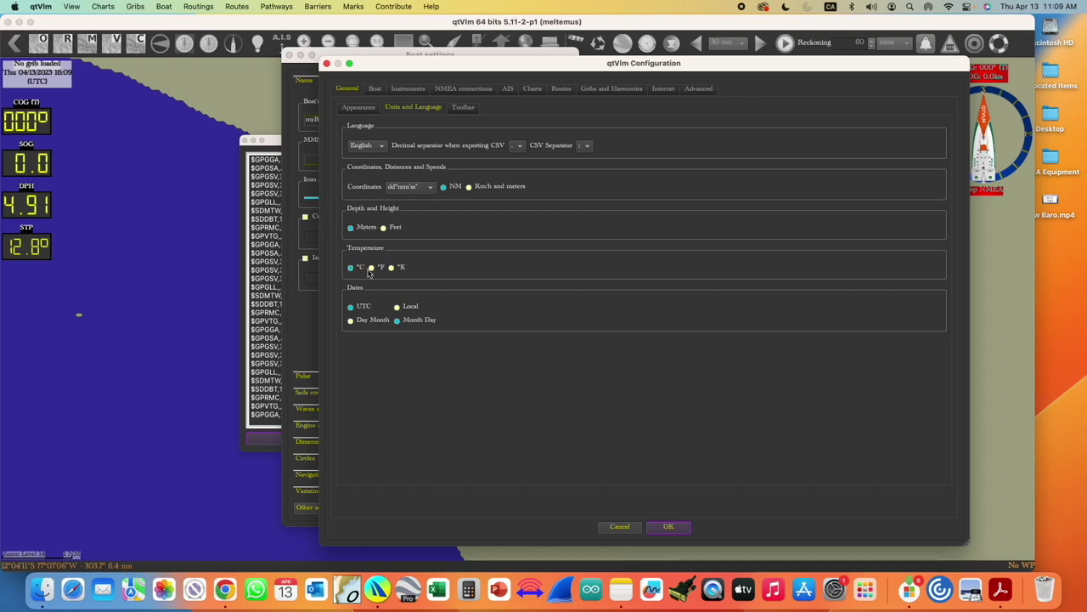
pyautogui.click(383, 227)
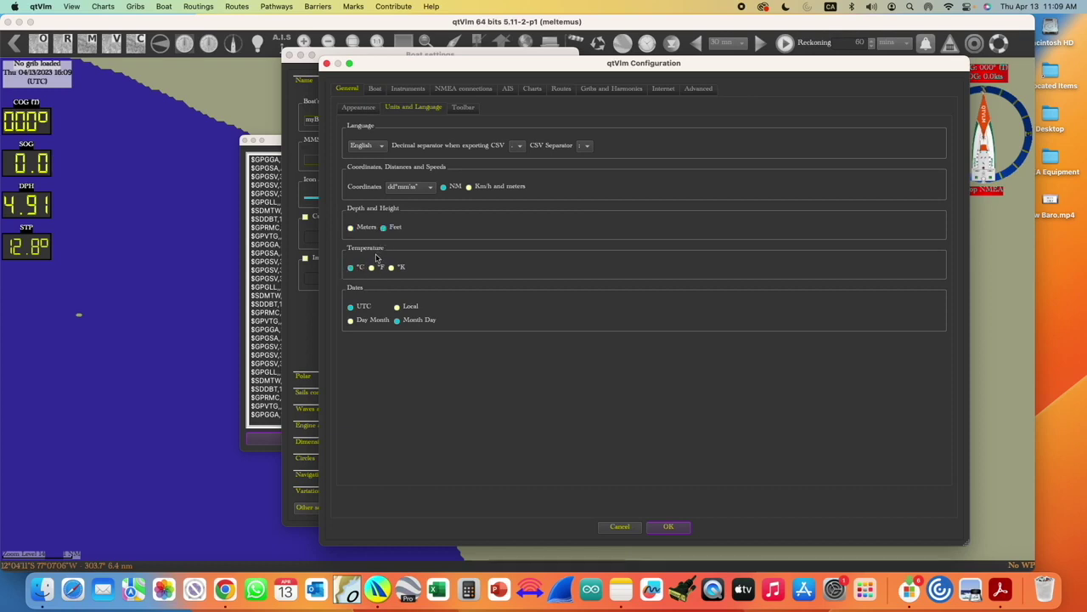
pyautogui.click(371, 267)
pyautogui.click(406, 90)
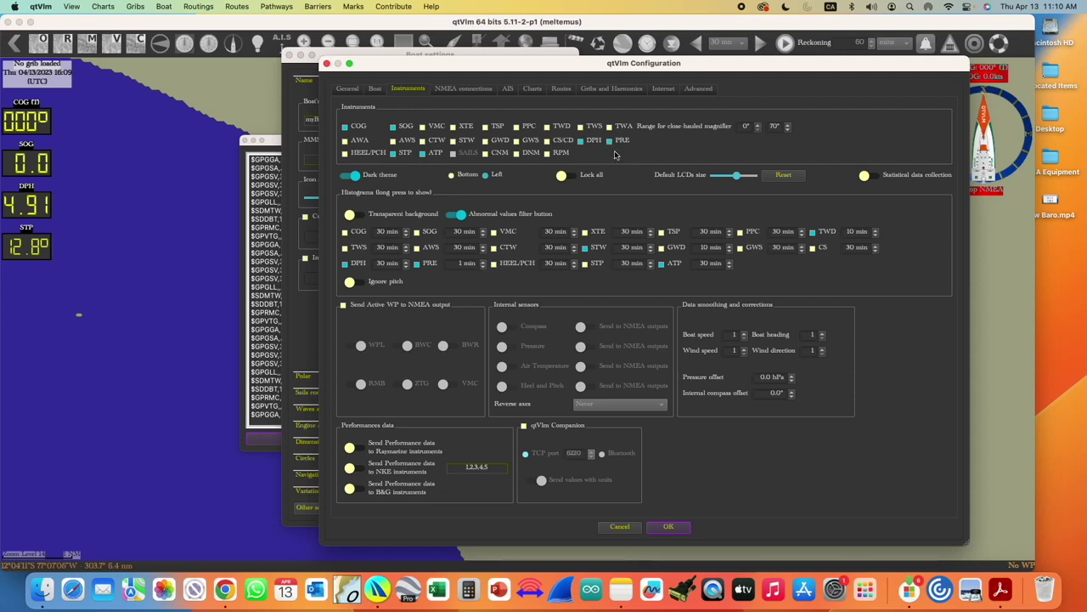
# Enable serial port 2 as a local incoming NMEA source, assigned to cu.usbserial-2140 USB Serial
pyautogui.click(464, 90)
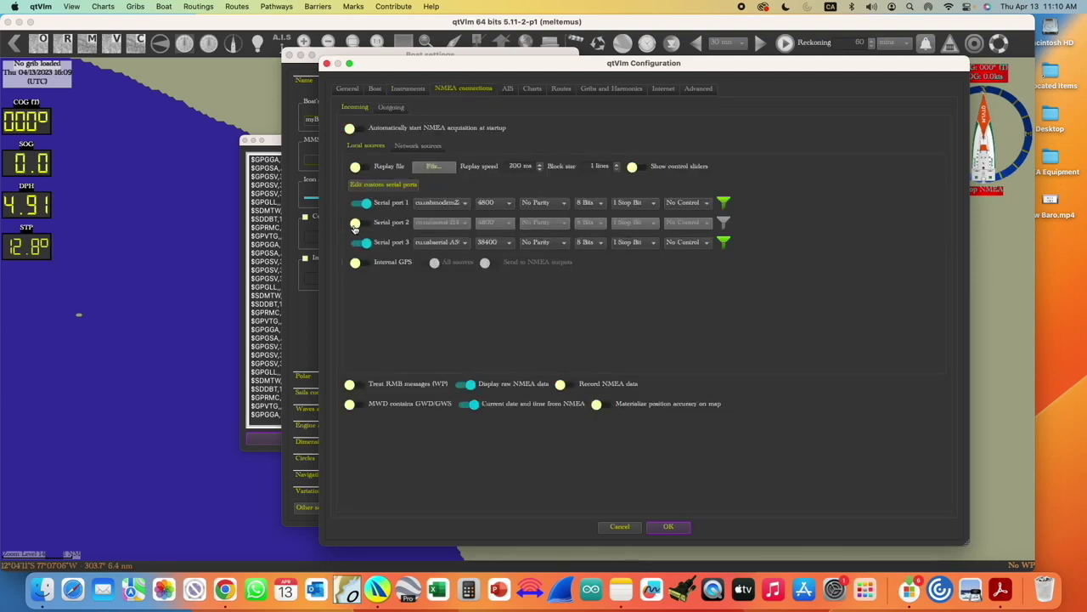
pyautogui.click(368, 224)
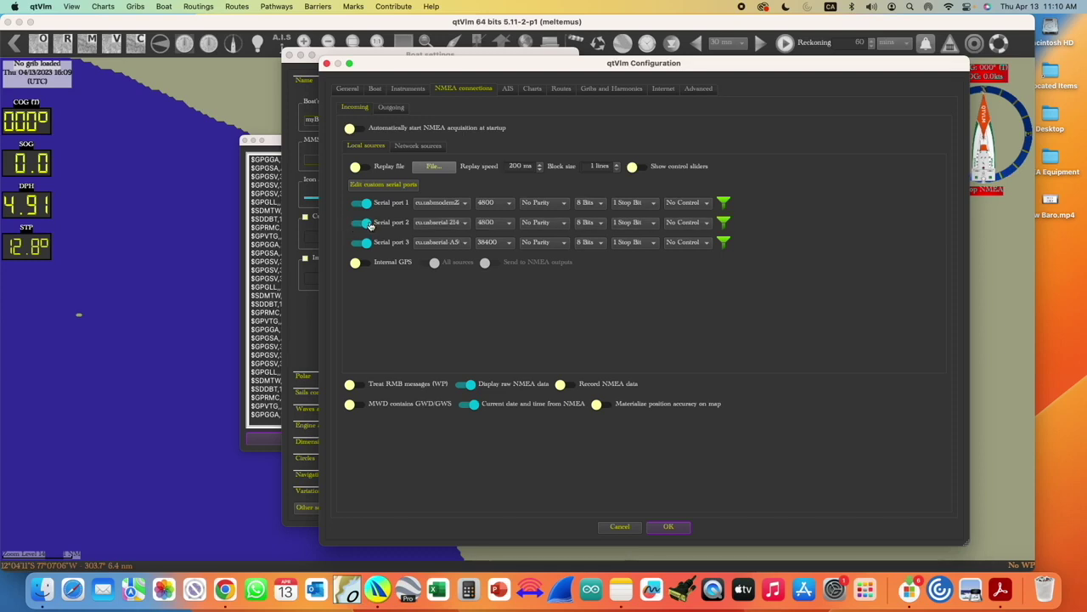
pyautogui.click(466, 224)
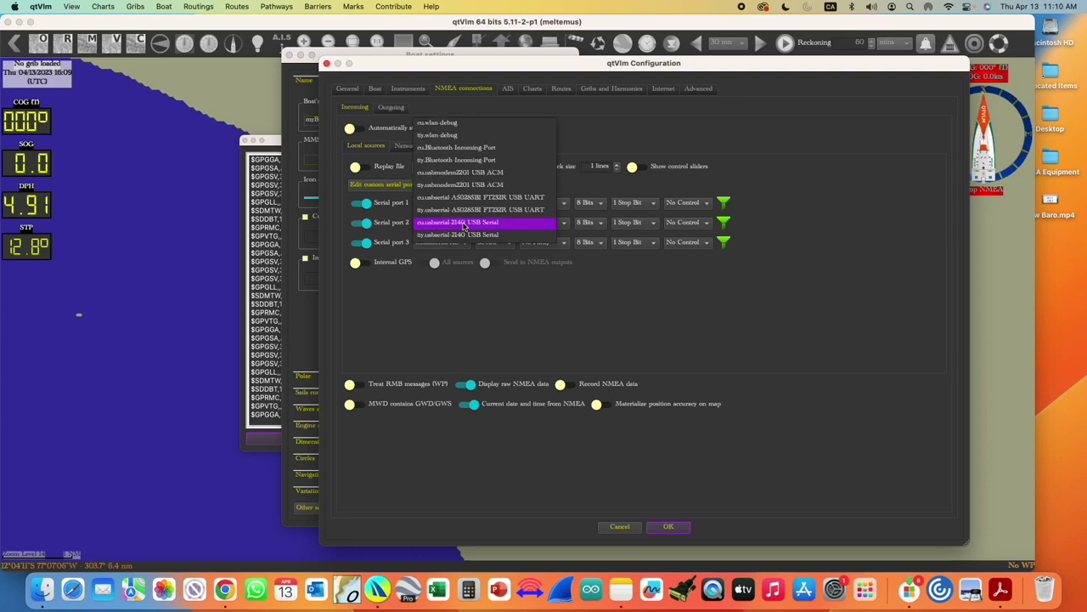
pyautogui.click(464, 222)
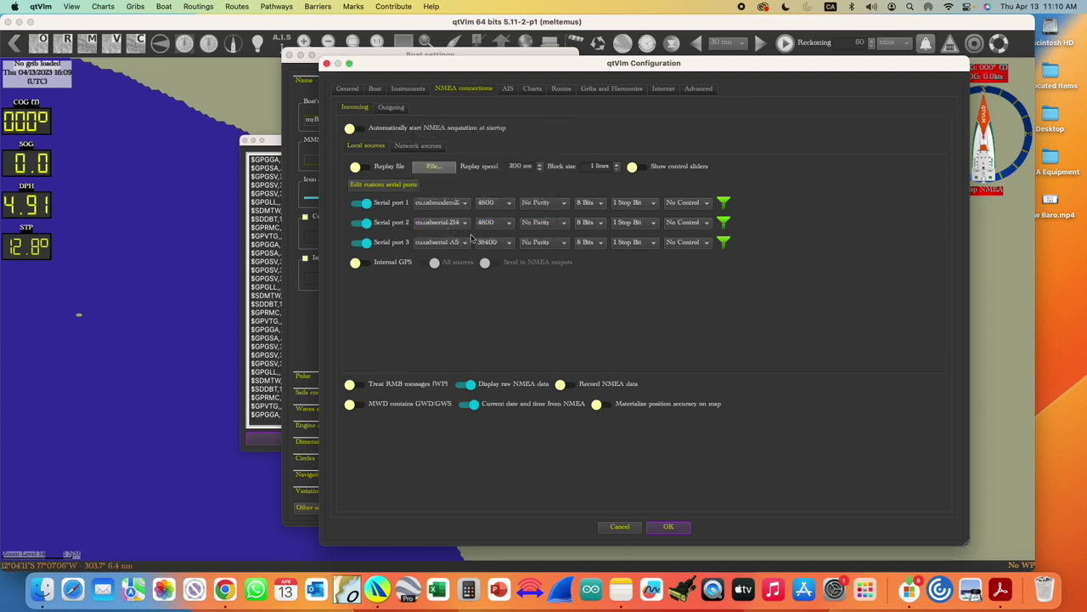
# Check serial port 2's NMEA filter, leaving it empty, and save the configuration and boat settings
pyautogui.click(724, 223)
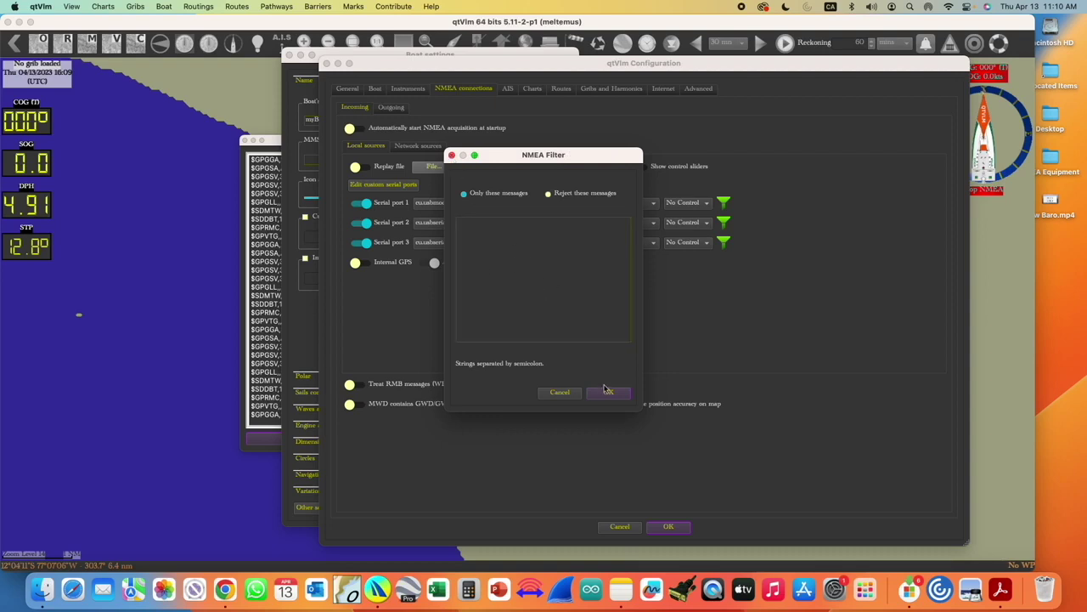
pyautogui.click(608, 394)
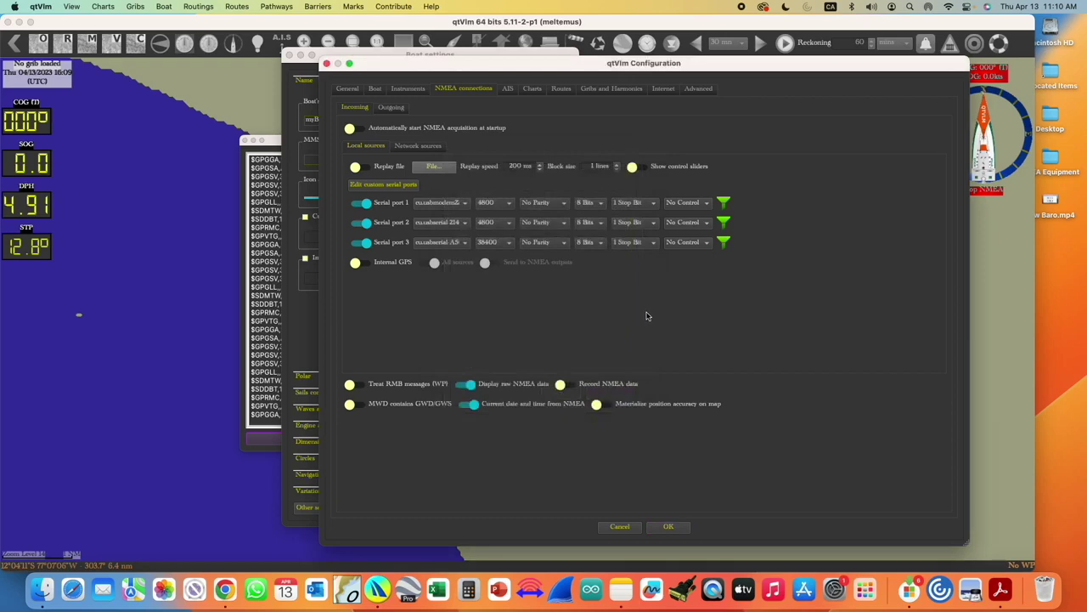
pyautogui.click(667, 527)
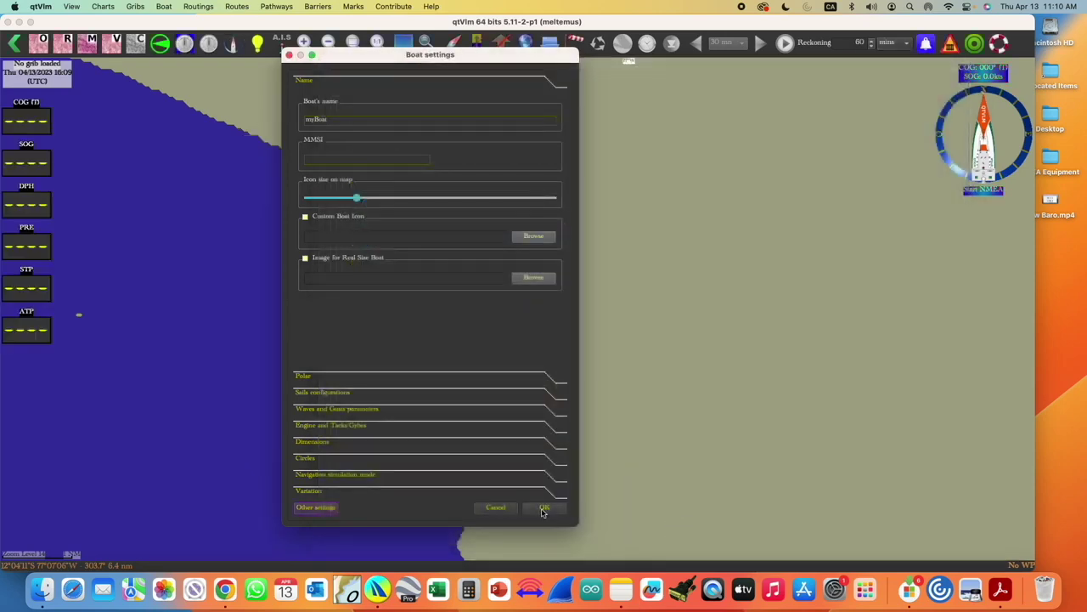
pyautogui.click(543, 508)
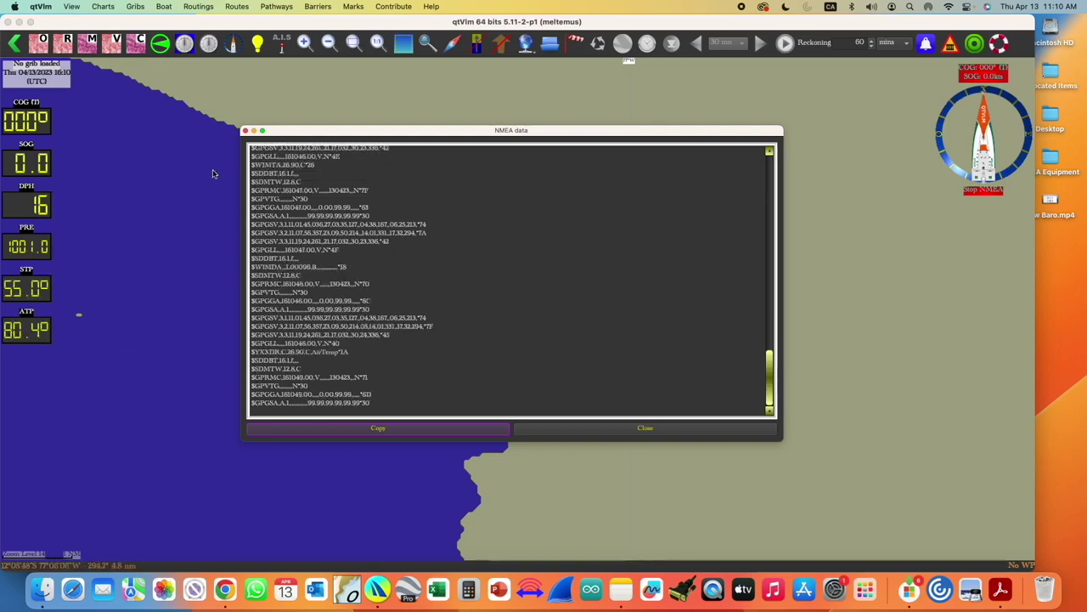
# Close the NMEA data window and view the pressure and air temperature histograms, hiding each one again
pyautogui.click(245, 131)
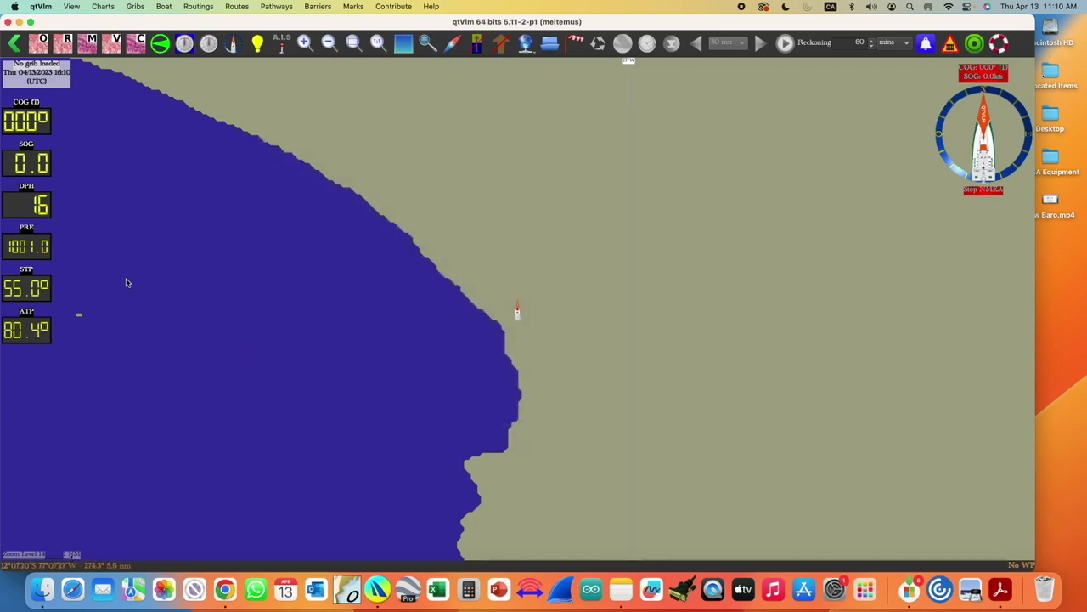
pyautogui.click(29, 248)
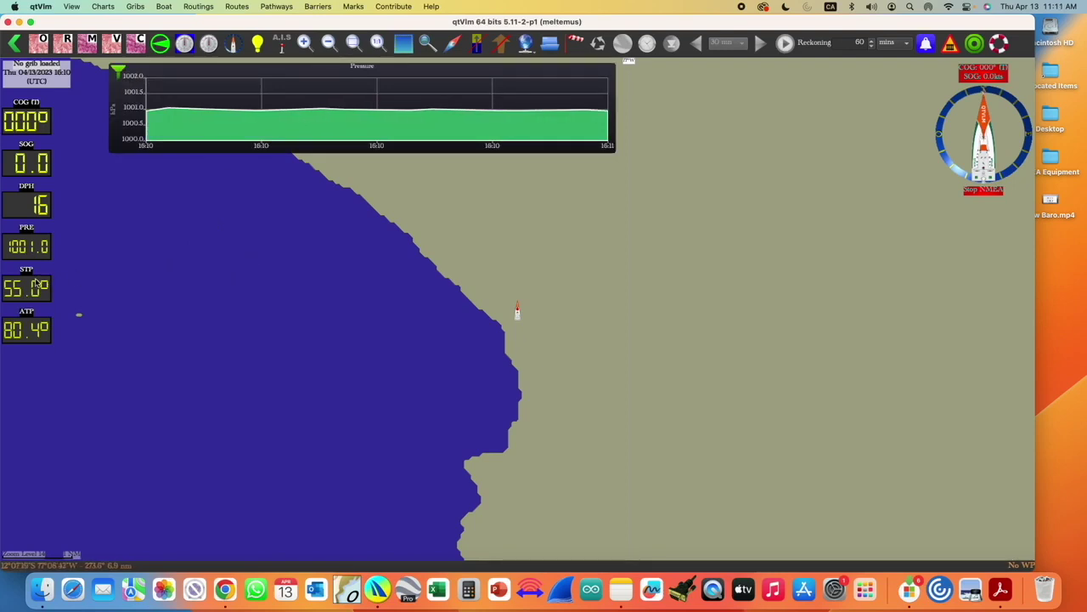
pyautogui.click(32, 246)
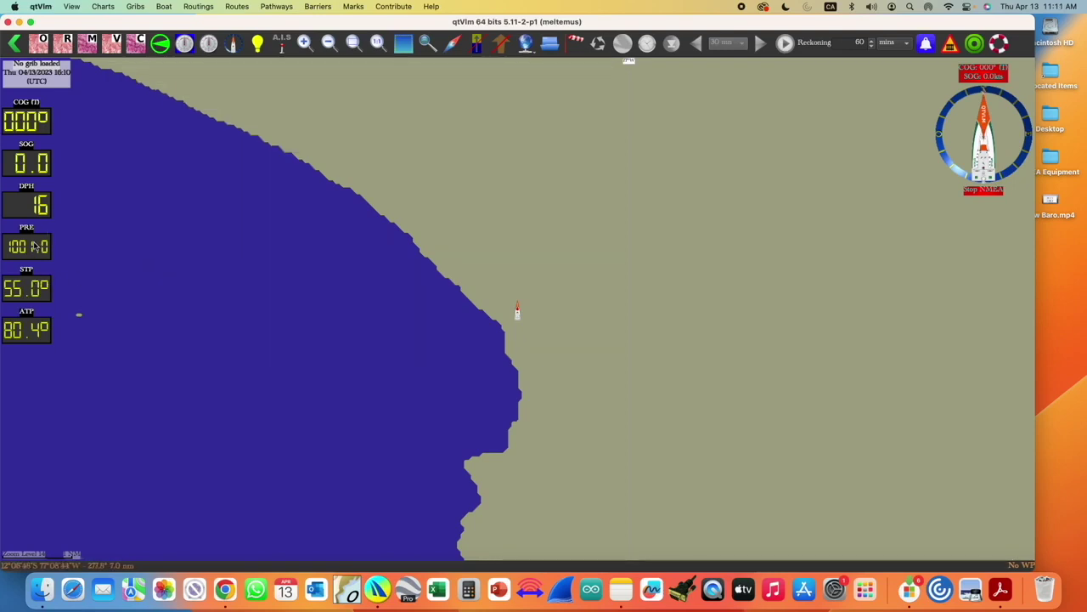
pyautogui.click(26, 338)
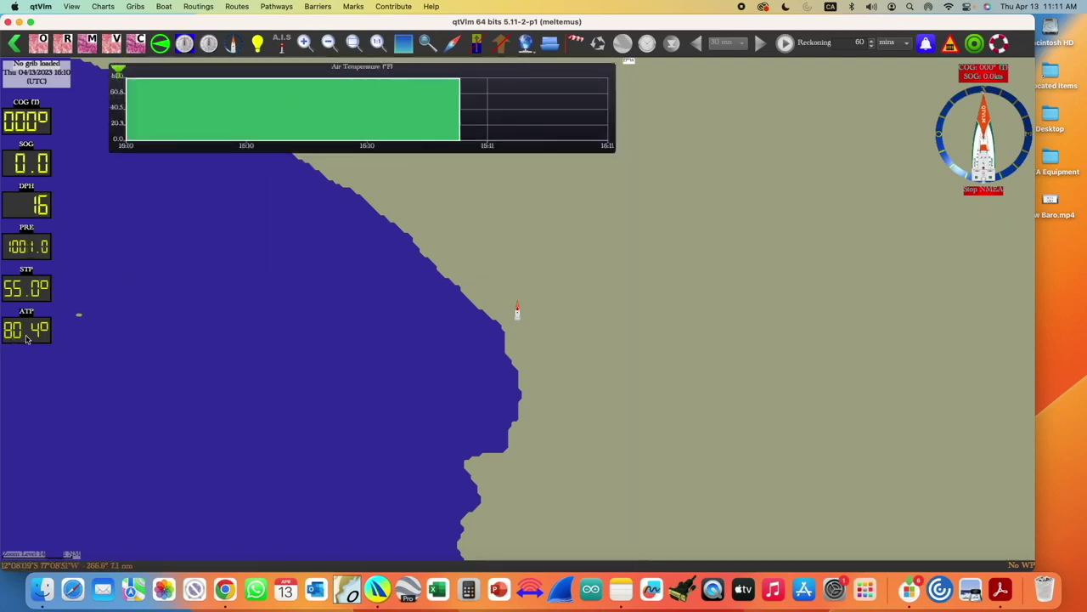
pyautogui.click(26, 338)
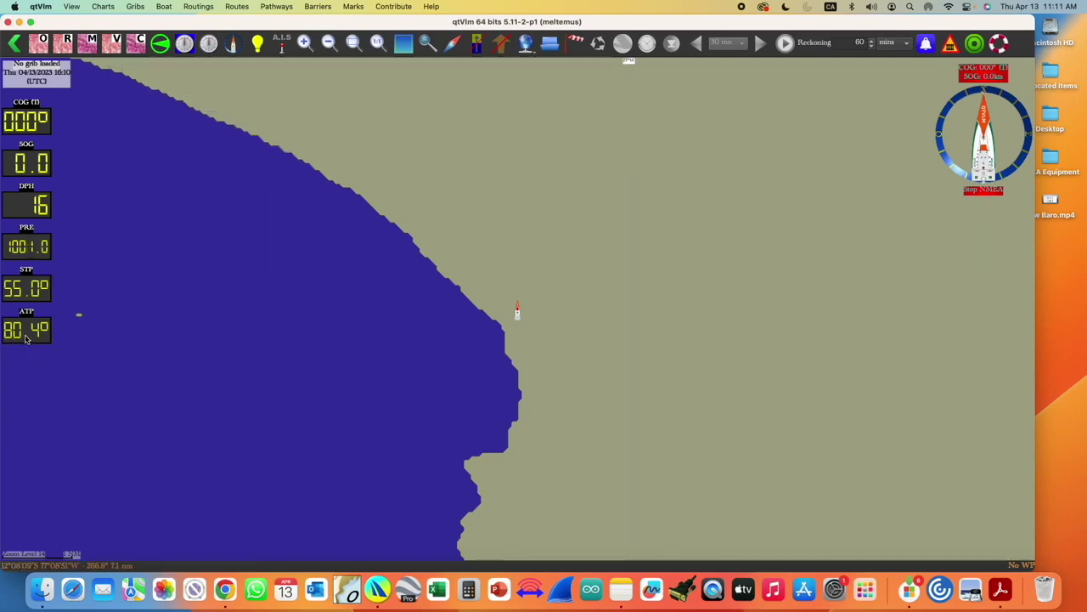